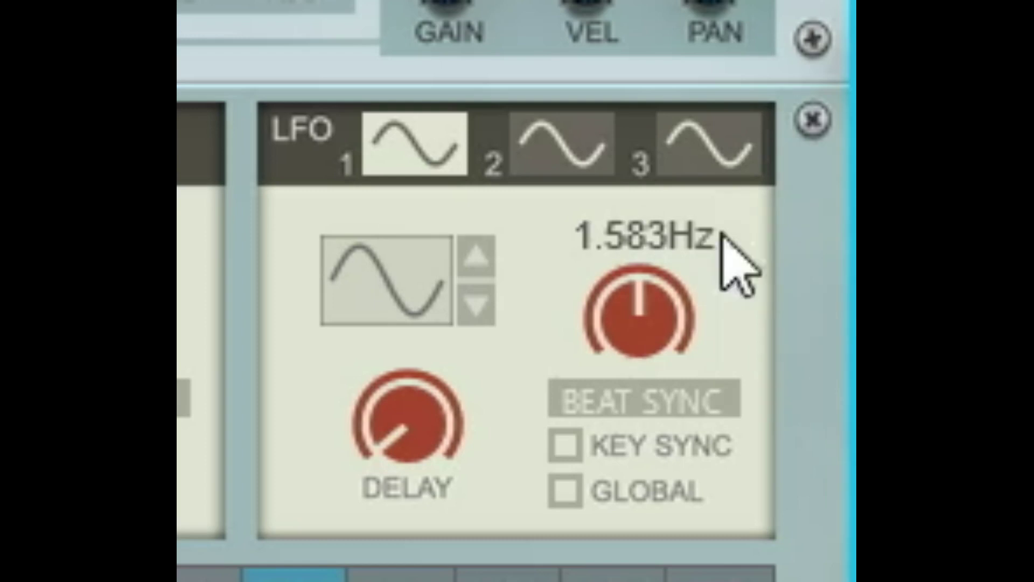
- View the settings of LFO 2 and LFO 3, ending back on LFO 1
{"action": "left_click", "coordinate": [560, 161]}
{"action": "left_click", "coordinate": [742, 163]}
{"action": "left_click", "coordinate": [396, 163]}
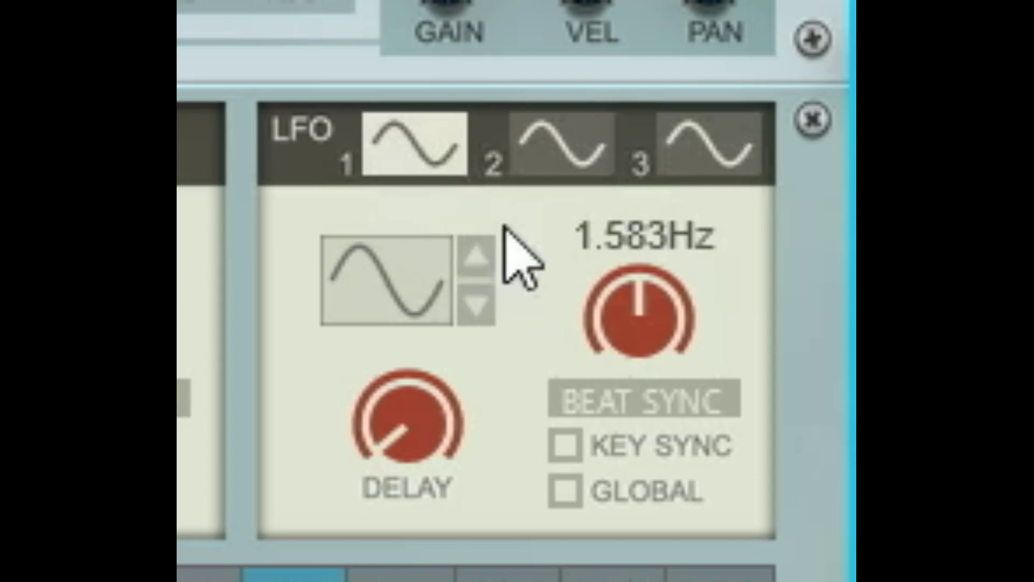
- Cycle through LFO 1's available waveforms in both directions and return to the sine wave
{"action": "left_click", "coordinate": [470, 263]}
{"action": "left_click", "coordinate": [474, 266]}
{"action": "left_click", "coordinate": [473, 264]}
{"action": "left_click", "coordinate": [474, 264]}
{"action": "left_click", "coordinate": [474, 264]}
{"action": "left_click", "coordinate": [470, 296]}
{"action": "left_click", "coordinate": [473, 300]}
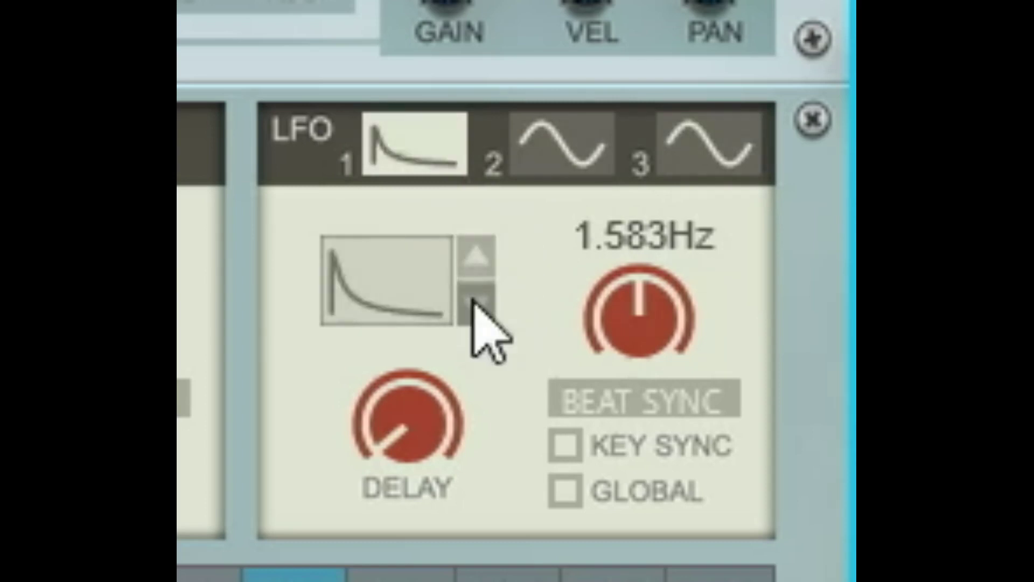
{"action": "left_click", "coordinate": [477, 302]}
{"action": "left_click", "coordinate": [478, 302]}
{"action": "left_click", "coordinate": [483, 245]}
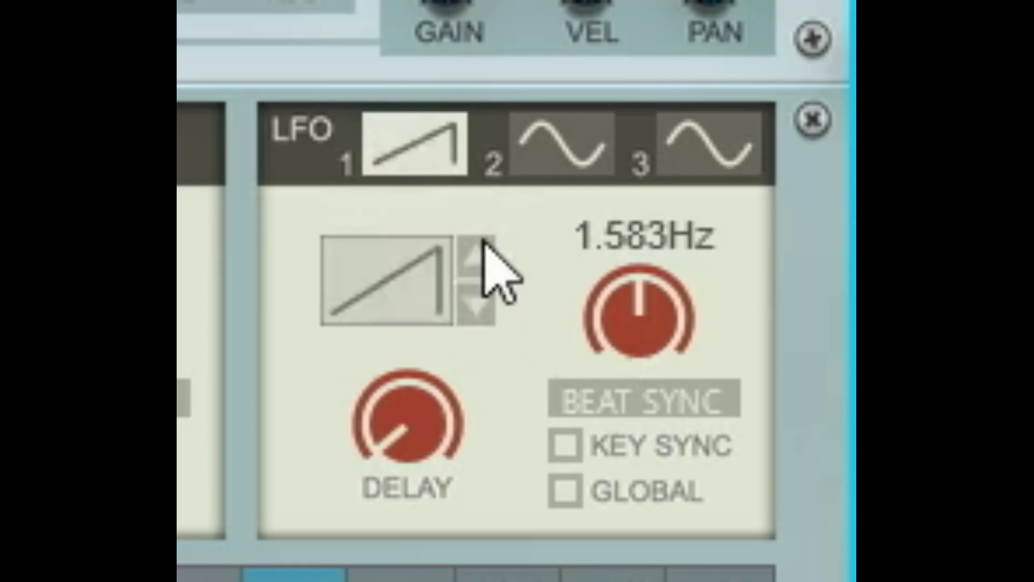
{"action": "left_click", "coordinate": [474, 304]}
- Set LFO 1's rate to 3.555 Hz and LFO 2's rate to 0.168 Hz
{"action": "scroll", "coordinate": [680, 353], "scroll_direction": "down", "scroll_amount": 10}
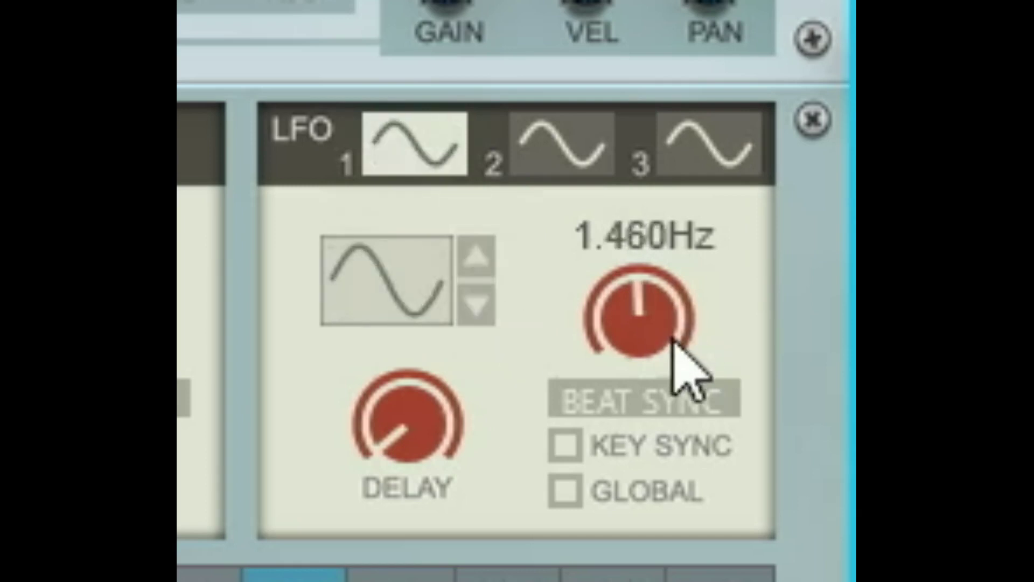
{"action": "left_click_drag", "start_coordinate": [639, 276], "coordinate": [538, 161]}
{"action": "left_click", "coordinate": [539, 161]}
{"action": "left_click_drag", "start_coordinate": [639, 358], "coordinate": [598, 531]}
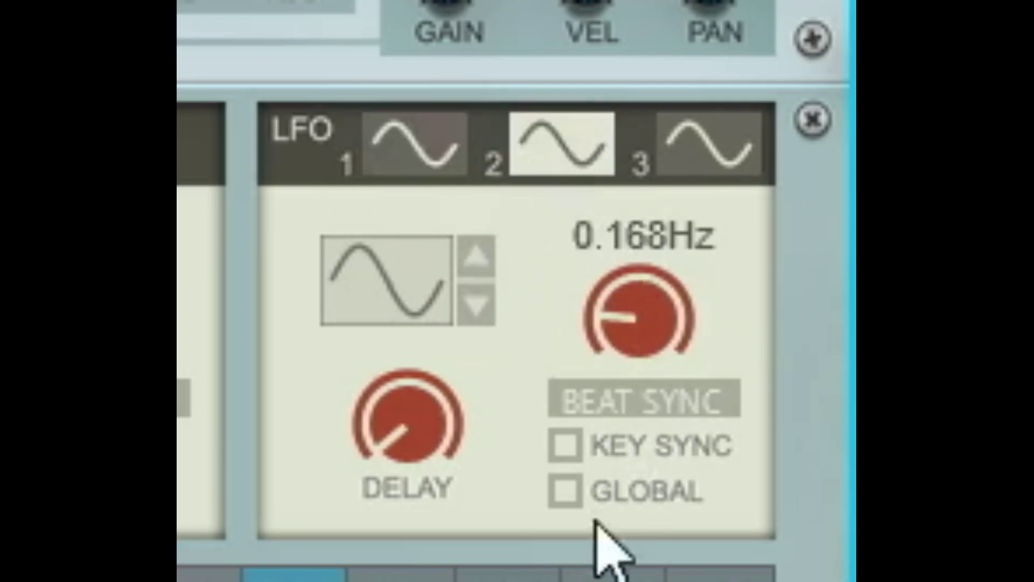
- Set LFO 3's rate to 11.34 Hz and its waveform to the square wave
{"action": "left_click", "coordinate": [729, 143]}
{"action": "left_click_drag", "start_coordinate": [687, 311], "coordinate": [792, 104]}
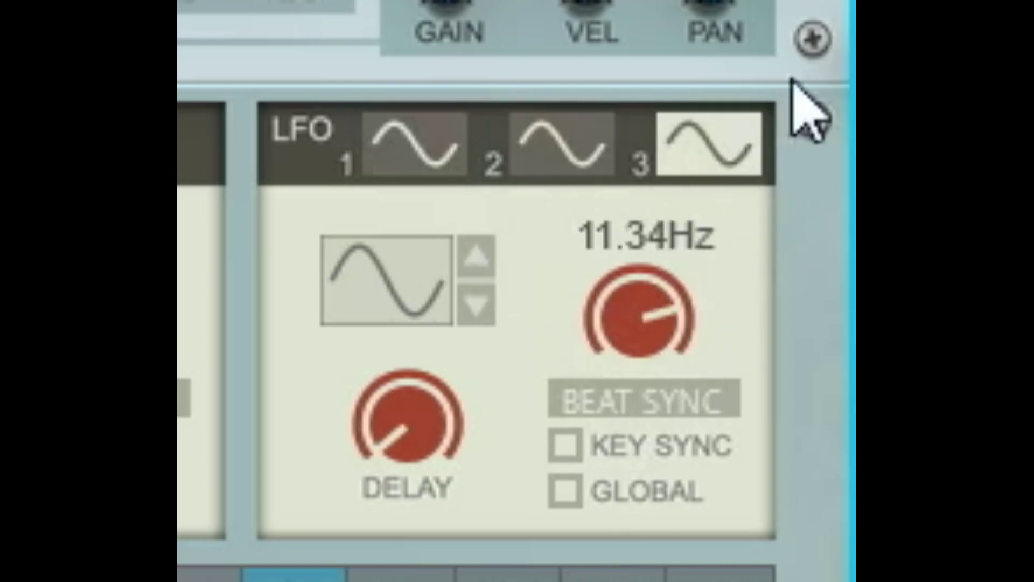
{"action": "left_click", "coordinate": [479, 254]}
{"action": "left_click", "coordinate": [485, 253]}
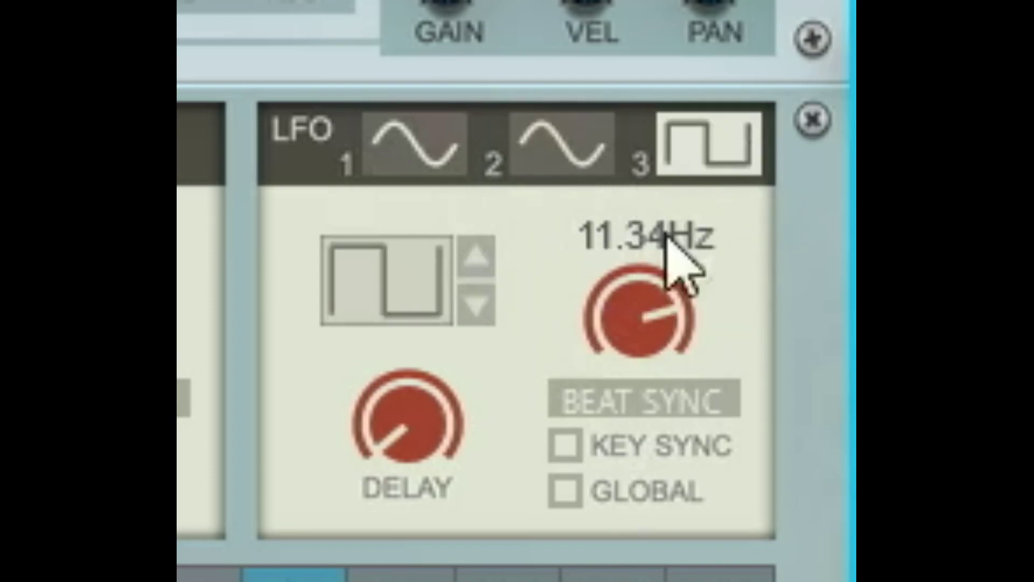
- Set LFO 2's rate to 0.378 Hz and its waveform to the stepped random shape
{"action": "left_click", "coordinate": [540, 167]}
{"action": "left_click_drag", "start_coordinate": [580, 340], "coordinate": [662, 227]}
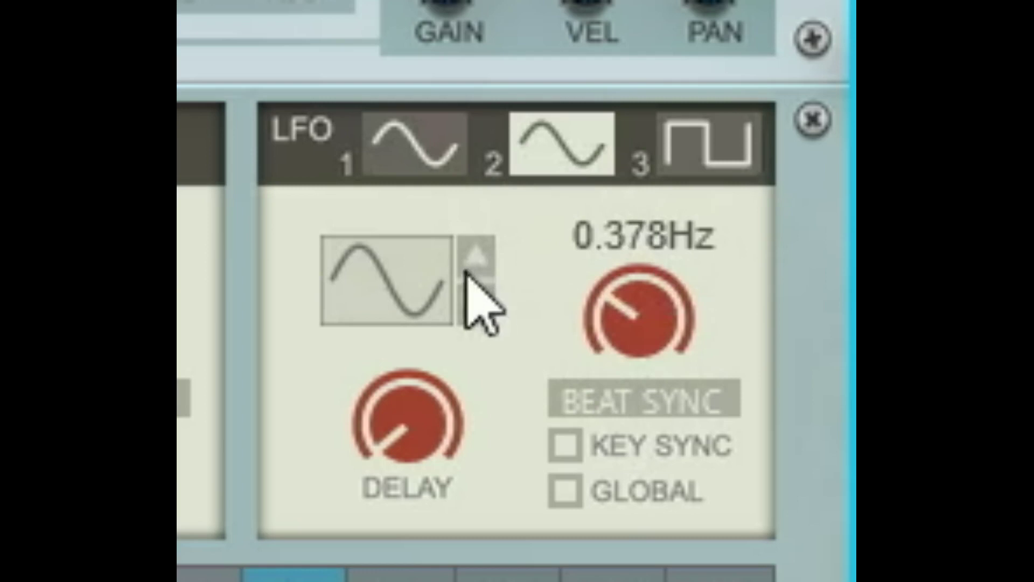
{"action": "left_click", "coordinate": [468, 264]}
- Set LFO 1's rate to 0.349 Hz and its waveform to the decaying curve
{"action": "left_click", "coordinate": [423, 166]}
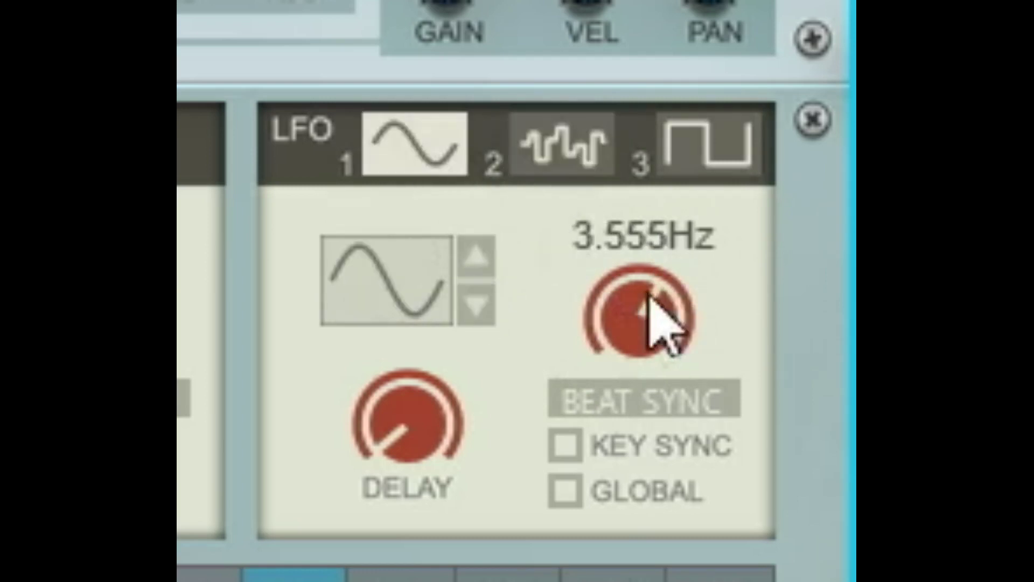
{"action": "left_click_drag", "start_coordinate": [623, 323], "coordinate": [627, 415]}
{"action": "left_click_drag", "start_coordinate": [617, 465], "coordinate": [620, 581]}
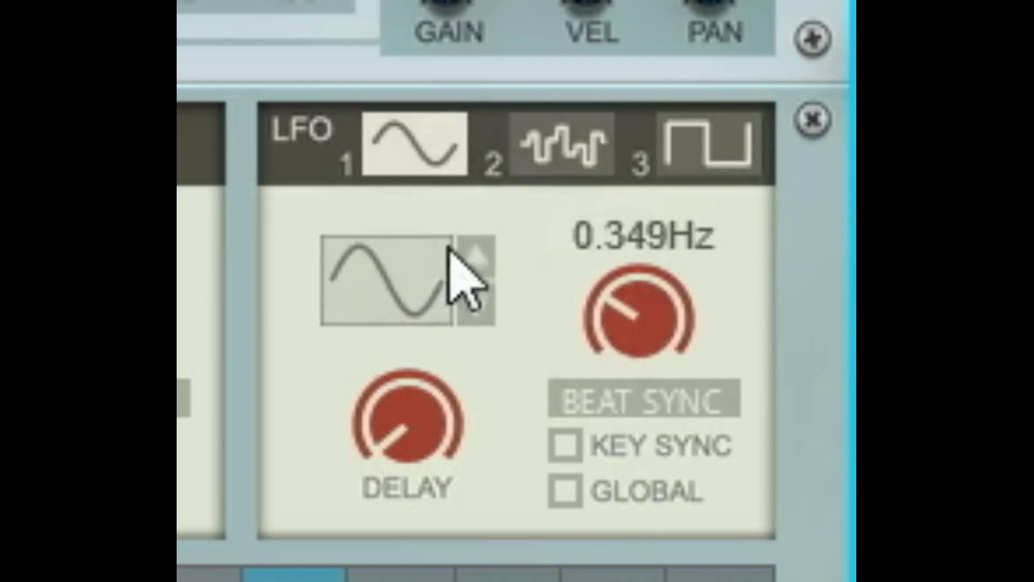
{"action": "left_click", "coordinate": [484, 256]}
{"action": "left_click", "coordinate": [474, 261]}
{"action": "left_click", "coordinate": [473, 261]}
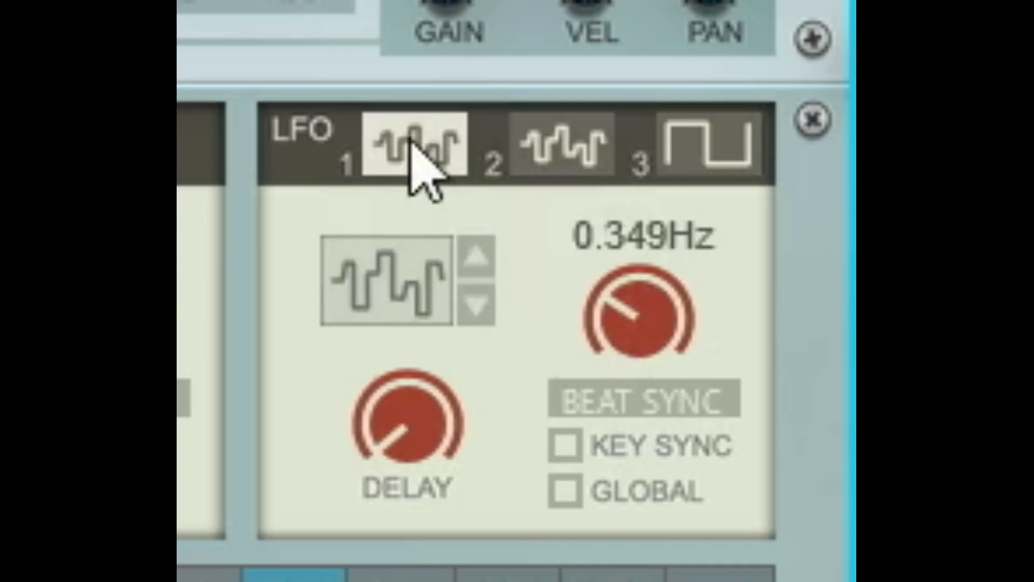
{"action": "left_click", "coordinate": [482, 257]}
- Try the ramp waveform on LFO 3 and return it to the square wave
{"action": "left_click", "coordinate": [604, 162]}
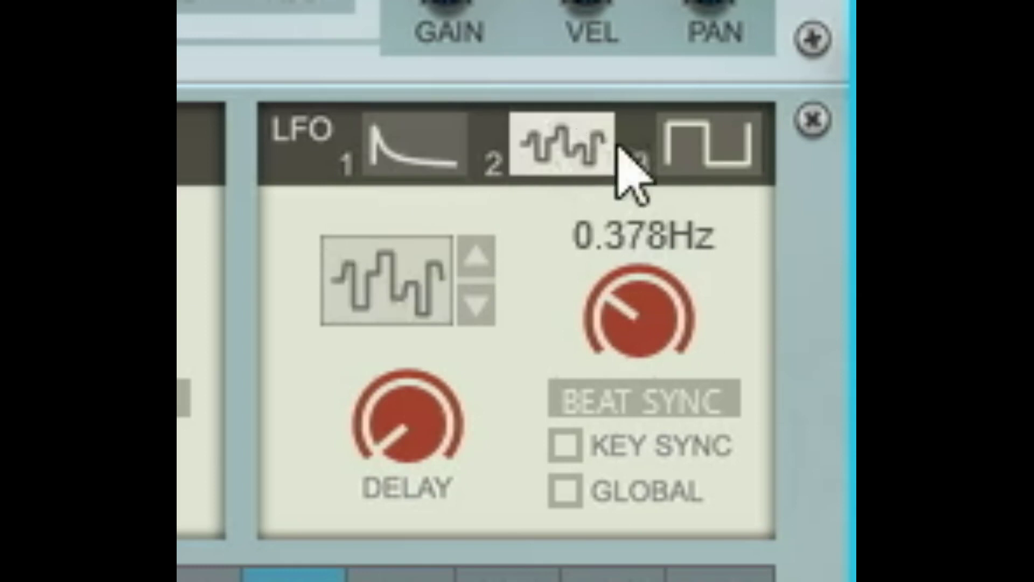
{"action": "left_click", "coordinate": [706, 148]}
{"action": "left_click", "coordinate": [467, 258]}
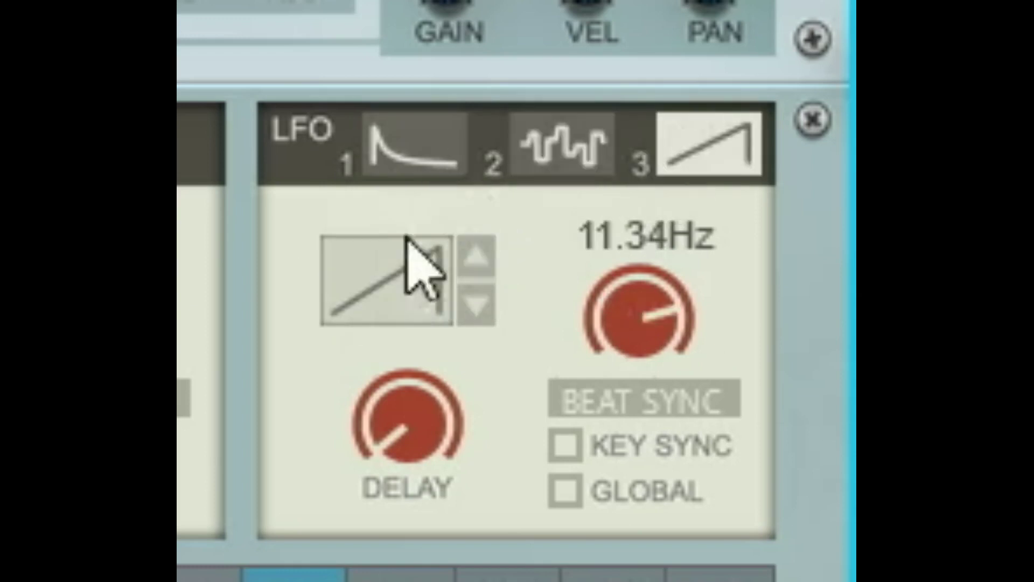
{"action": "left_click", "coordinate": [466, 307]}
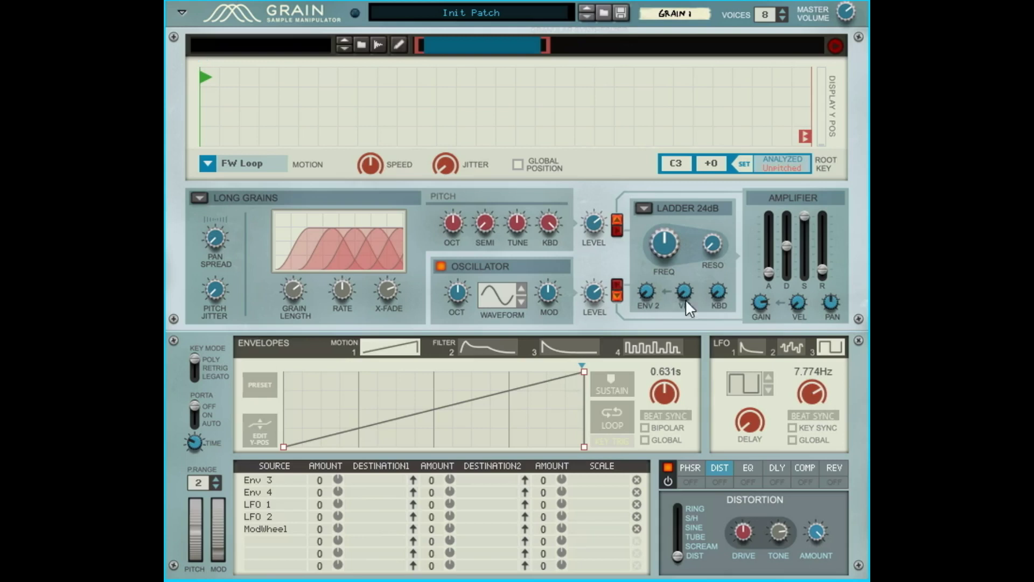
- Show LFO 1's settings and check the available sample motion modes, keeping FW Loop
{"action": "left_click", "coordinate": [748, 345]}
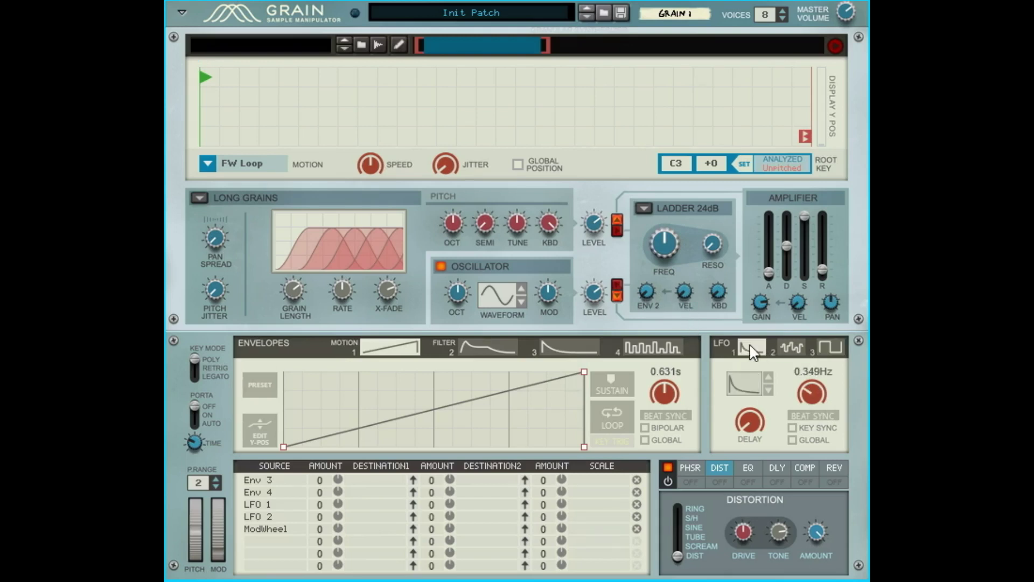
{"action": "left_click", "coordinate": [275, 528]}
{"action": "left_click", "coordinate": [234, 464]}
{"action": "left_click", "coordinate": [216, 166]}
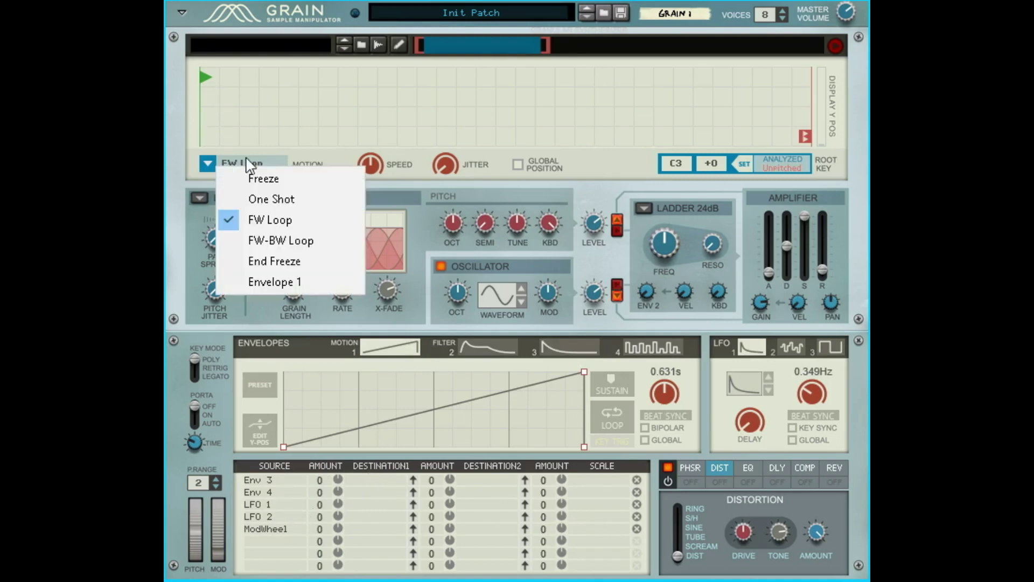
{"action": "left_click", "coordinate": [196, 157]}
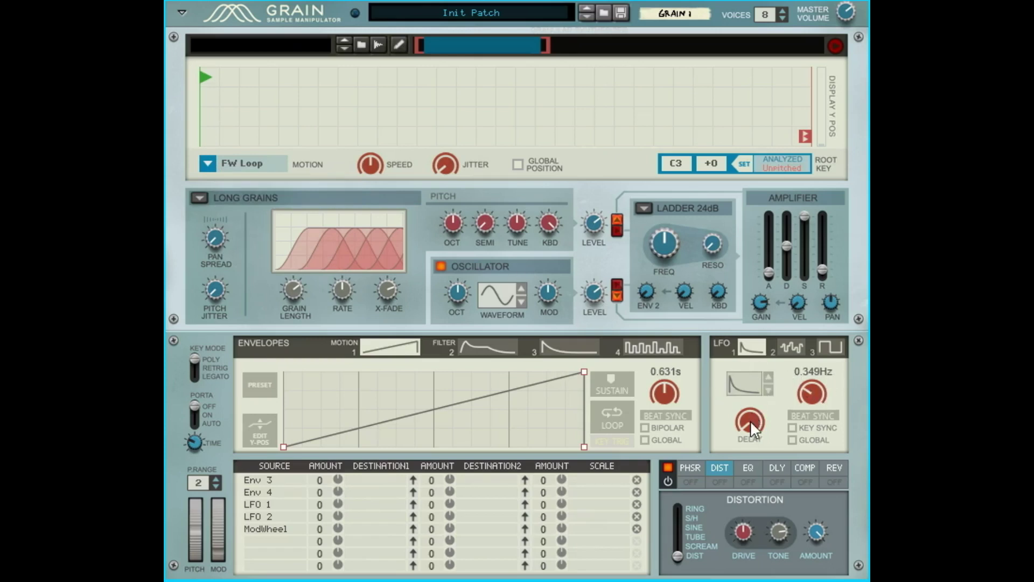
- Cycle through LFO 1's waveforms and set it to the sine wave
{"action": "left_click", "coordinate": [769, 377]}
{"action": "left_click", "coordinate": [769, 389]}
{"action": "left_click", "coordinate": [768, 390]}
{"action": "left_click", "coordinate": [769, 390]}
{"action": "left_click", "coordinate": [769, 389]}
{"action": "left_click", "coordinate": [769, 389]}
{"action": "left_click", "coordinate": [769, 388]}
{"action": "left_click", "coordinate": [768, 387]}
{"action": "left_click", "coordinate": [769, 378]}
{"action": "left_click", "coordinate": [769, 389]}
{"action": "left_click", "coordinate": [769, 376]}
{"action": "left_click", "coordinate": [769, 376]}
{"action": "left_click", "coordinate": [770, 387]}
{"action": "left_click", "coordinate": [770, 387]}
{"action": "left_click", "coordinate": [771, 387]}
{"action": "left_click", "coordinate": [770, 387]}
{"action": "left_click", "coordinate": [771, 386]}
- Route LFO 1 to the filter frequency as its first destination in the modulation matrix, with an amount of -100
{"action": "left_click", "coordinate": [357, 506]}
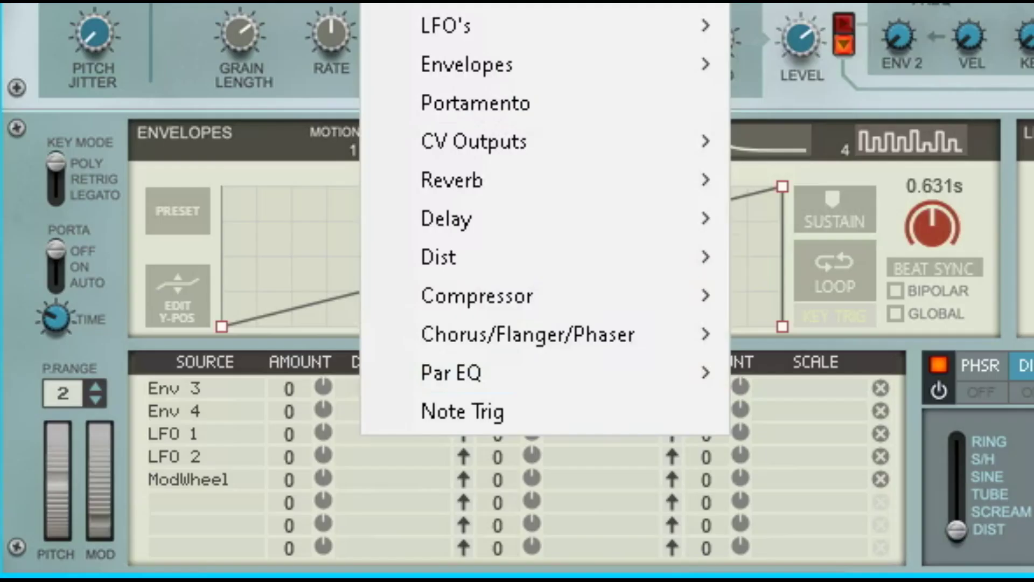
{"action": "left_click", "coordinate": [964, 5]}
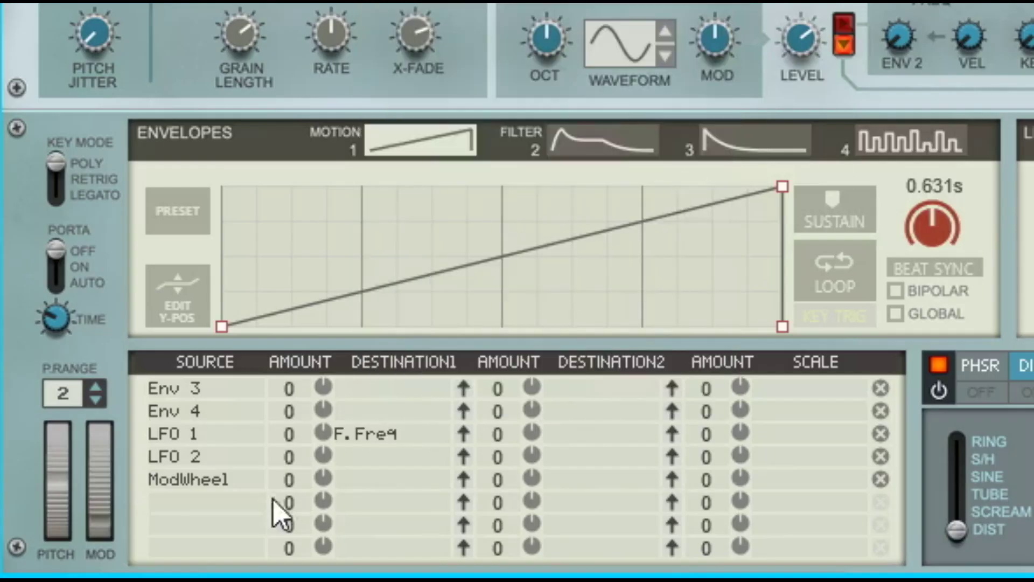
{"action": "left_click_drag", "start_coordinate": [296, 441], "coordinate": [281, 581]}
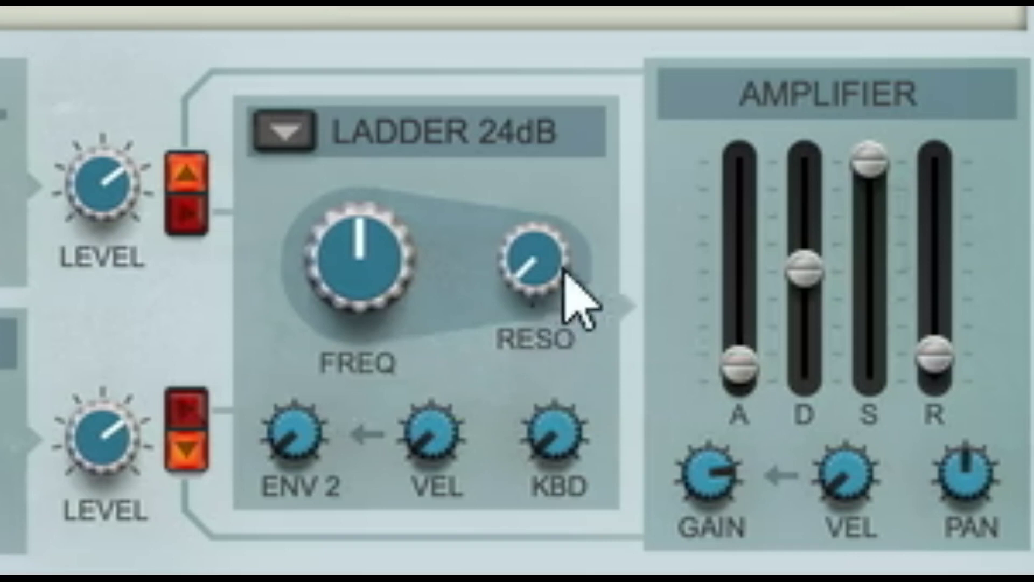
- Raise the Ladder 24dB filter's resonance to about two thirds and route the oscillator through the filter
{"action": "left_click_drag", "start_coordinate": [561, 270], "coordinate": [524, 189]}
{"action": "left_click", "coordinate": [190, 415]}
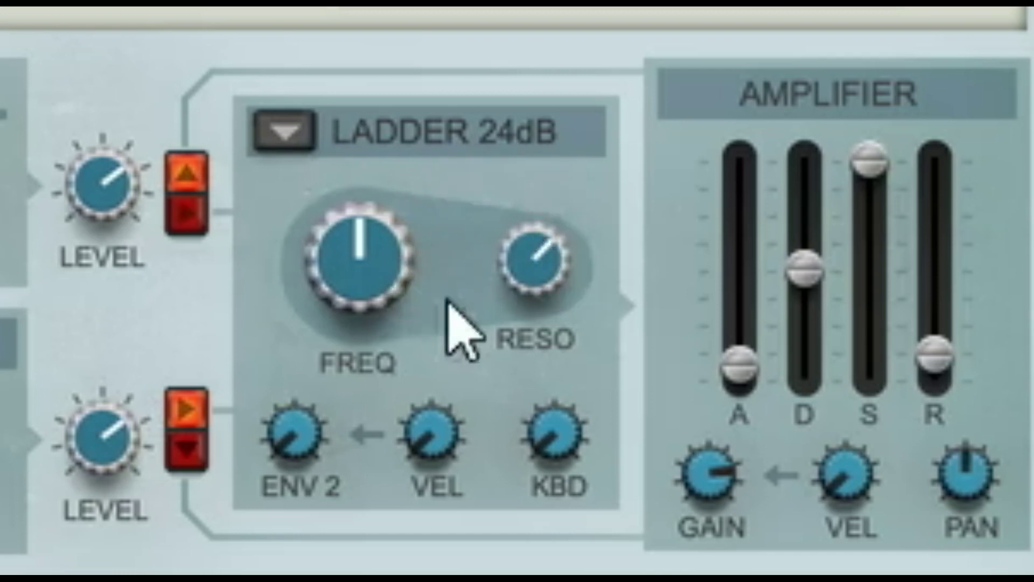
- Raise the filter's Envelope 2 amount and velocity amount to about three quarters
{"action": "left_click_drag", "start_coordinate": [307, 445], "coordinate": [414, 269]}
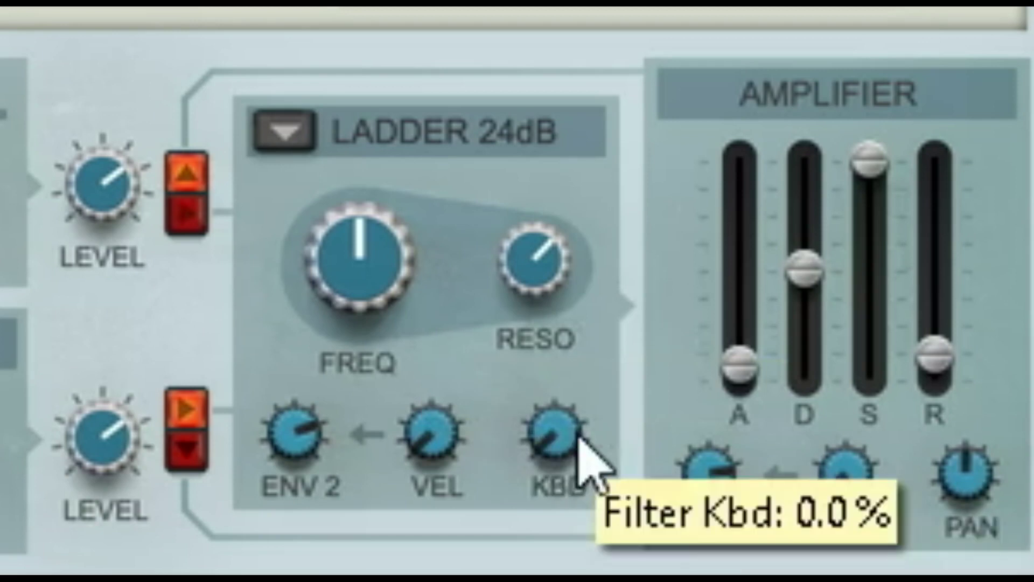
{"action": "left_click_drag", "start_coordinate": [407, 417], "coordinate": [503, 236]}
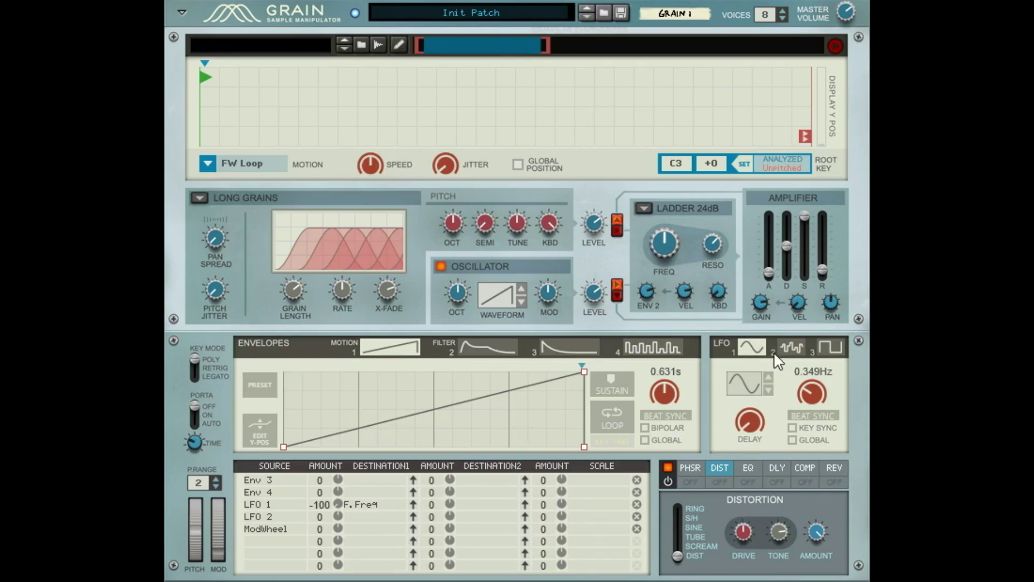
- Set LFO 1's rate to 1.114 Hz
{"action": "left_click_drag", "start_coordinate": [799, 391], "coordinate": [832, 355]}
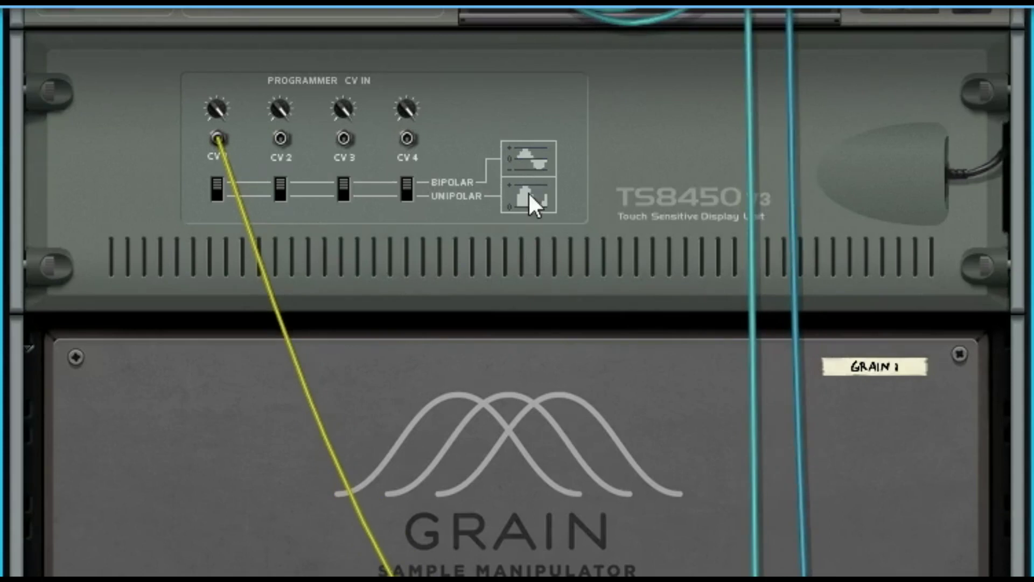
- Examine the rack's front and back for how Grain's CV output 1 feeds programmer CV input 1 and the filter frequency
{"action": "key", "text": "Tab"}
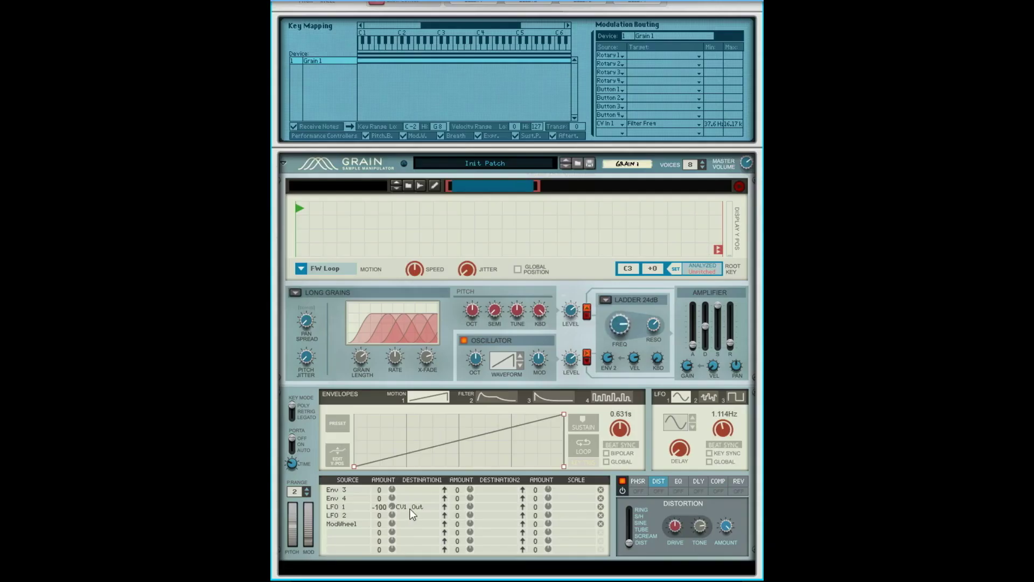
{"action": "key", "text": "Tab"}
{"action": "key", "text": "Tab"}
{"action": "left_click", "coordinate": [610, 123]}
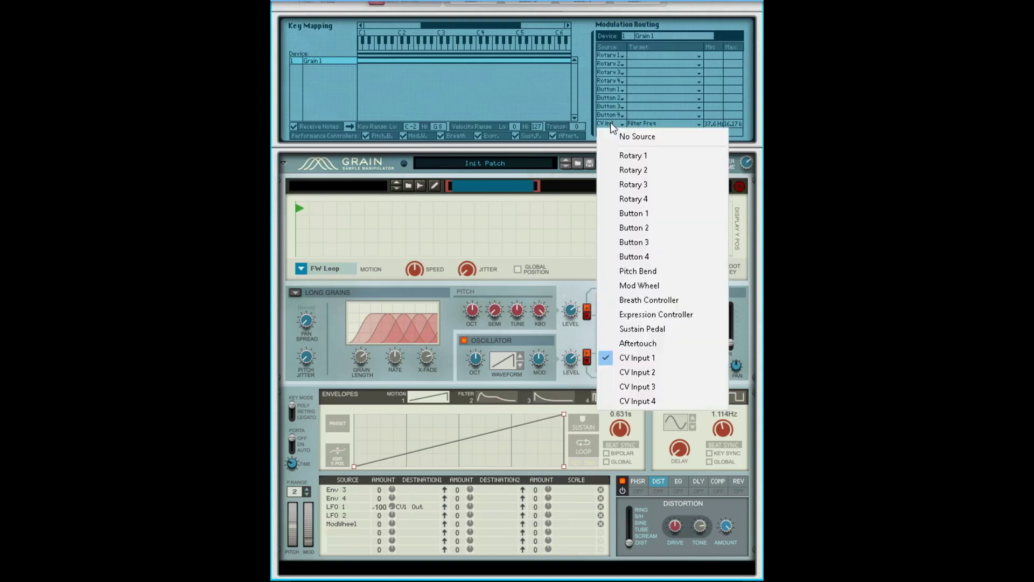
{"action": "left_click", "coordinate": [470, 142]}
{"action": "scroll", "coordinate": [459, 341], "scroll_direction": "up", "scroll_amount": 3}
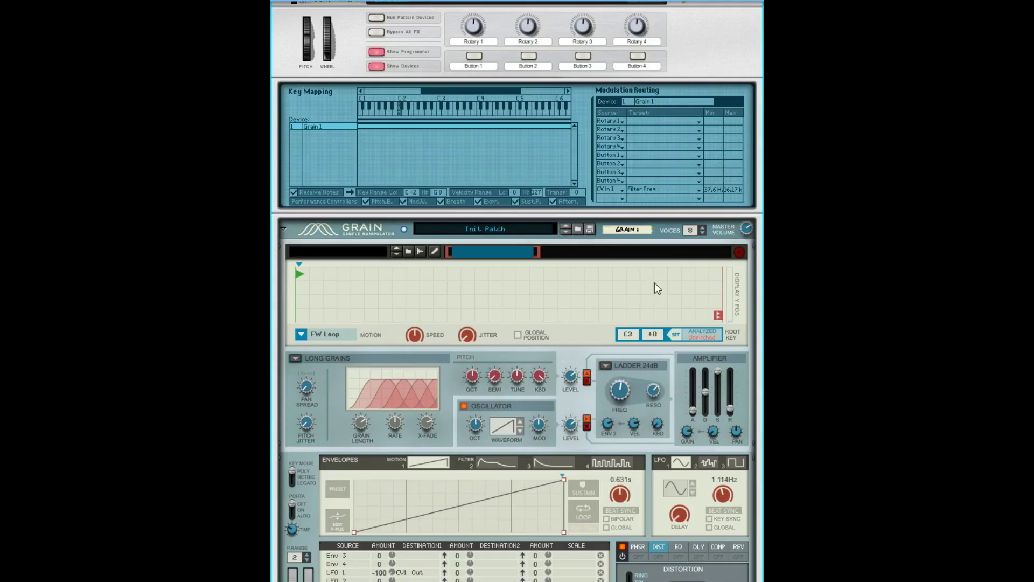
{"action": "key", "text": "Tab"}
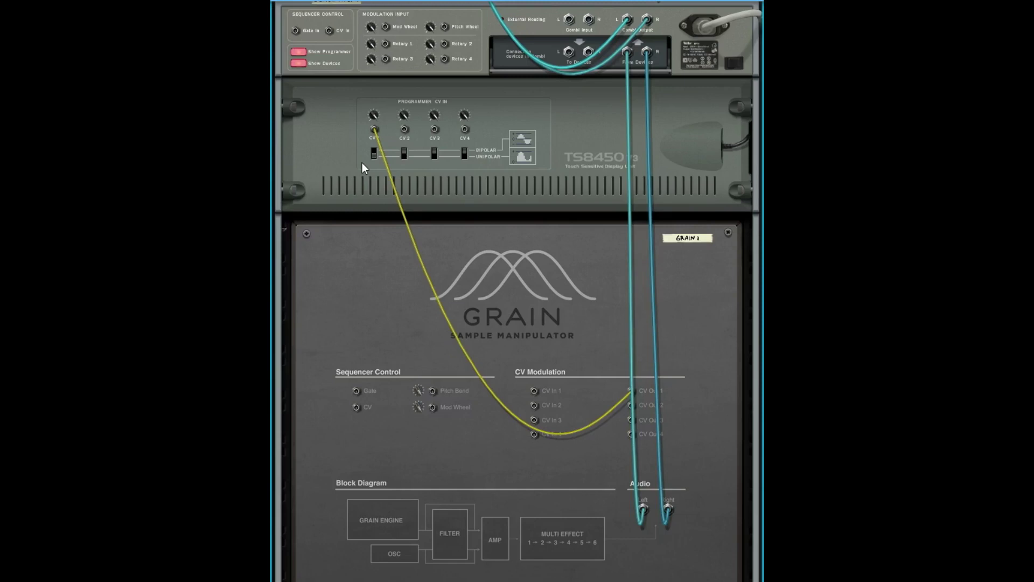
{"action": "key", "text": "Tab"}
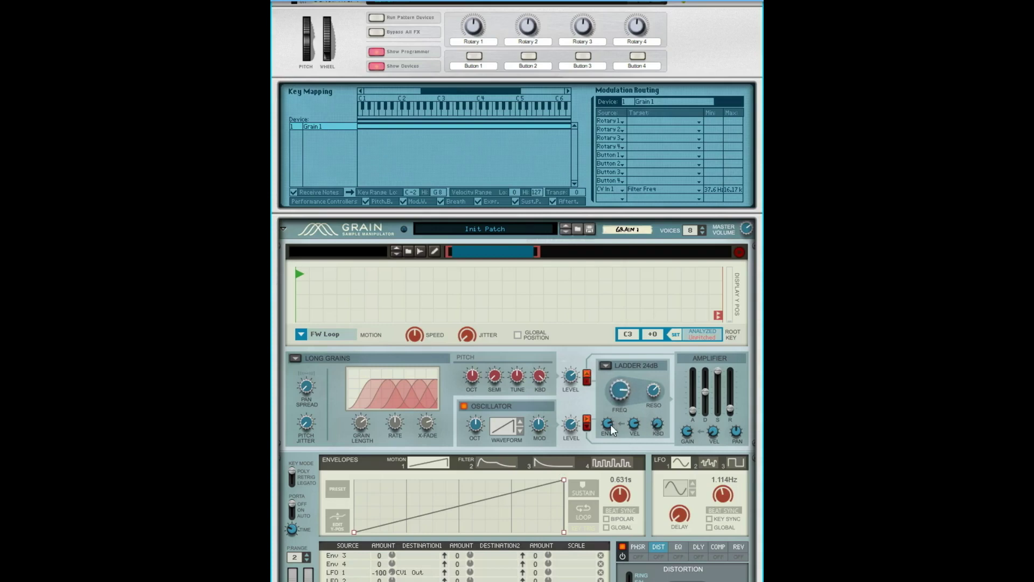
- Sync LFO 1 to the beat at a 2/4 rate and reduce its delay to zero
{"action": "scroll", "coordinate": [610, 424], "scroll_direction": "down", "scroll_amount": 2}
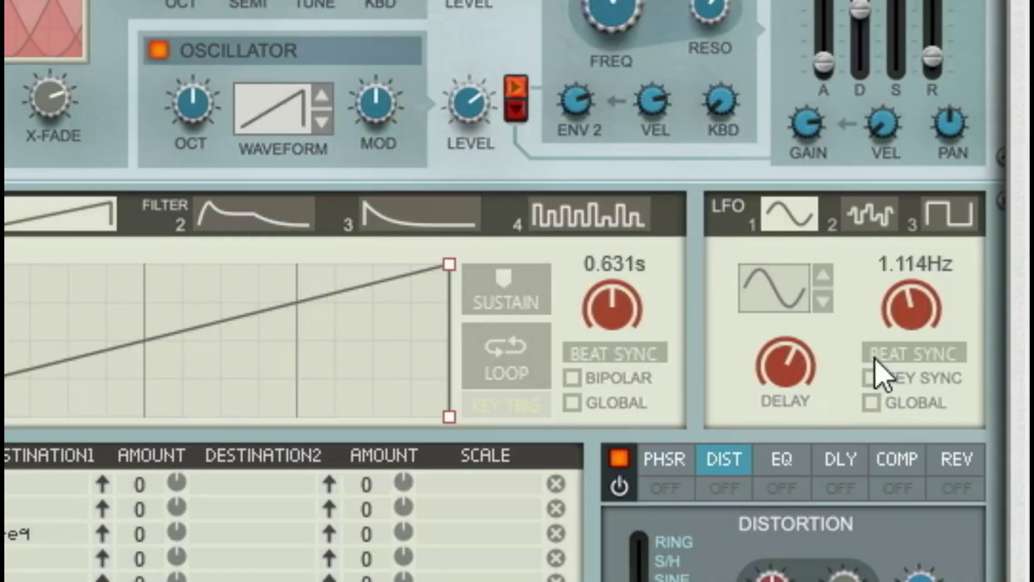
{"action": "left_click", "coordinate": [883, 356]}
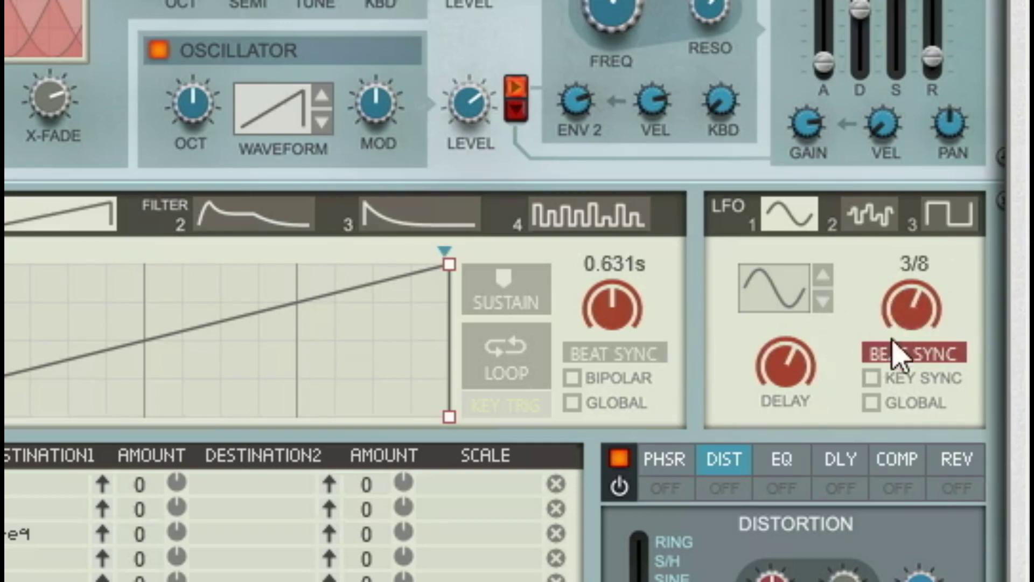
{"action": "left_click_drag", "start_coordinate": [792, 393], "coordinate": [792, 431]}
{"action": "left_click_drag", "start_coordinate": [907, 307], "coordinate": [910, 311]}
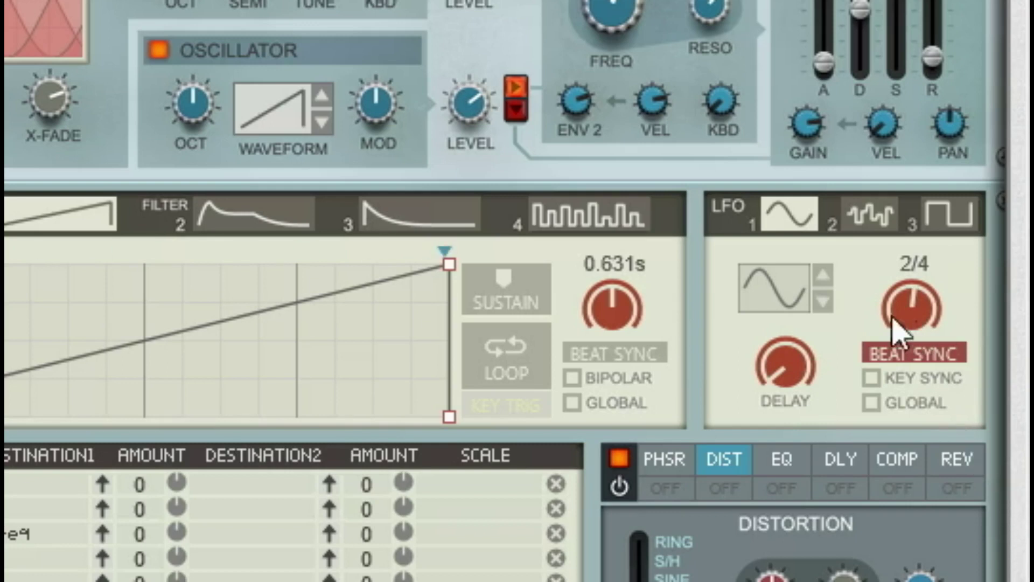
- Change LFO 1 to the square wave and set its synced rate to 1/8
{"action": "left_click", "coordinate": [823, 273]}
{"action": "left_click", "coordinate": [823, 273]}
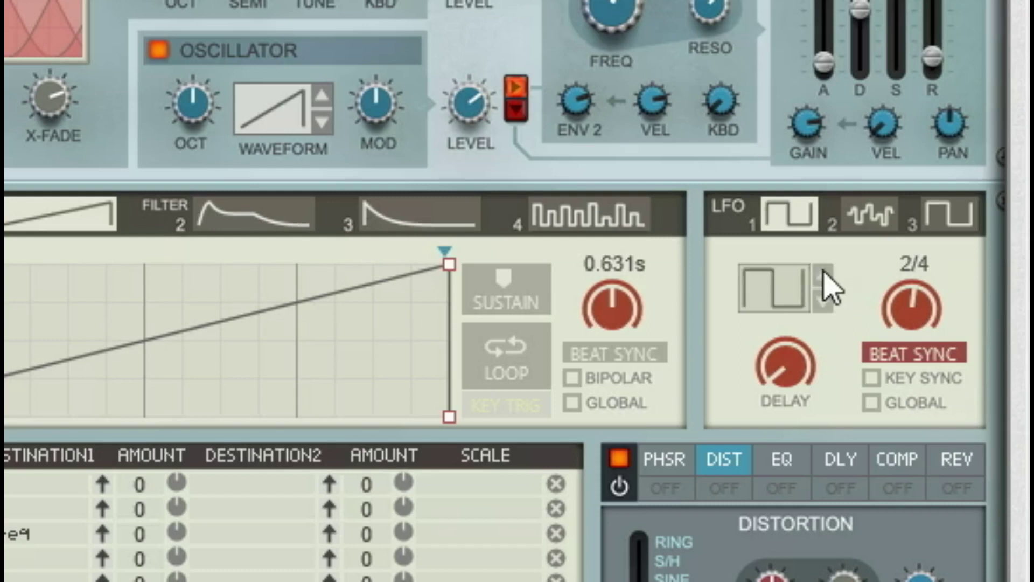
{"action": "left_click_drag", "start_coordinate": [911, 307], "coordinate": [912, 295]}
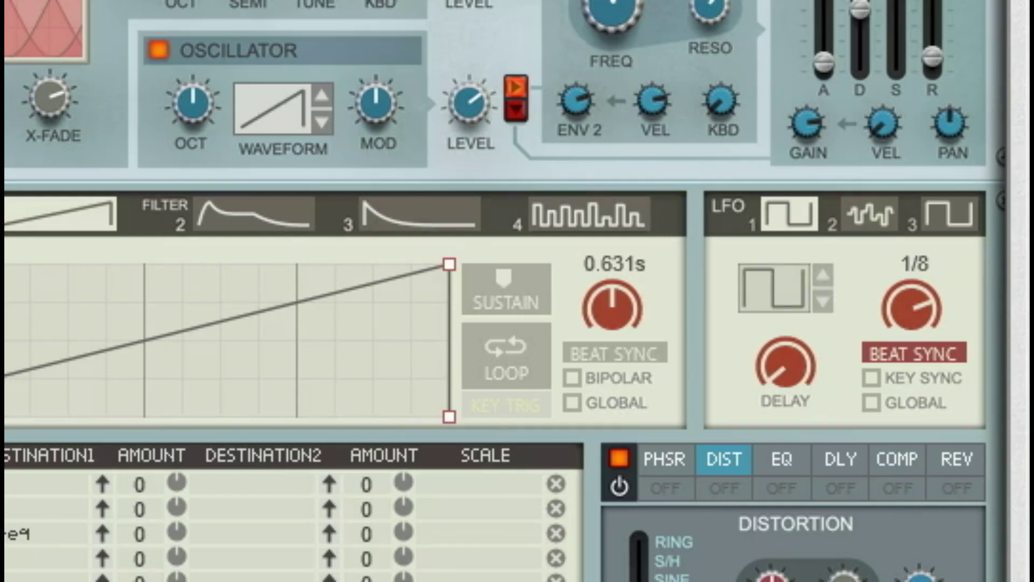
- Turn off Beat Sync for LFO 1
{"action": "left_click", "coordinate": [888, 355]}
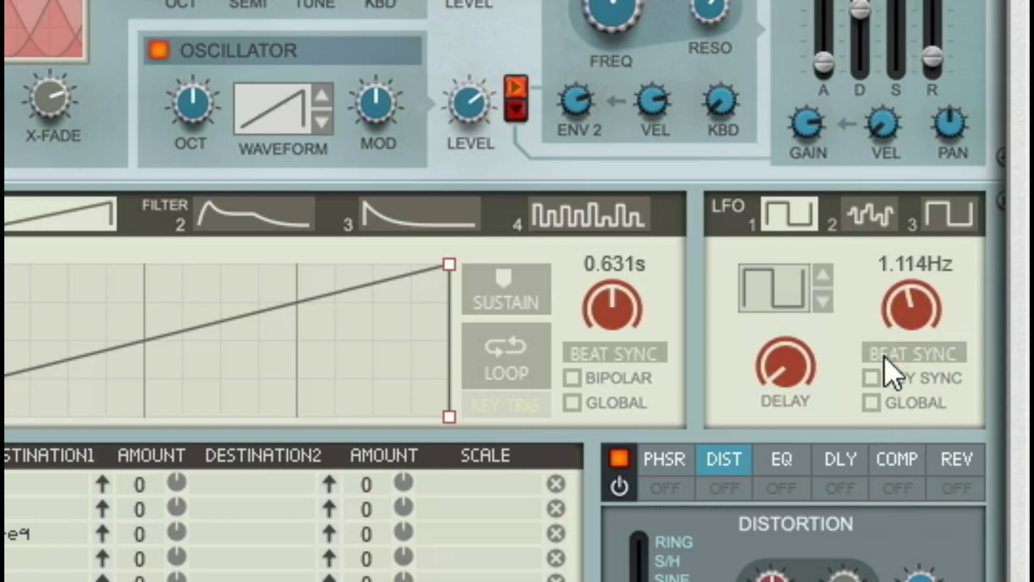
- Turn on Key Sync and Beat Sync for LFO 1 and try synced rates of 2/4 and 4/4
{"action": "left_click", "coordinate": [876, 377]}
{"action": "left_click", "coordinate": [870, 354]}
{"action": "left_click_drag", "start_coordinate": [882, 283], "coordinate": [917, 368]}
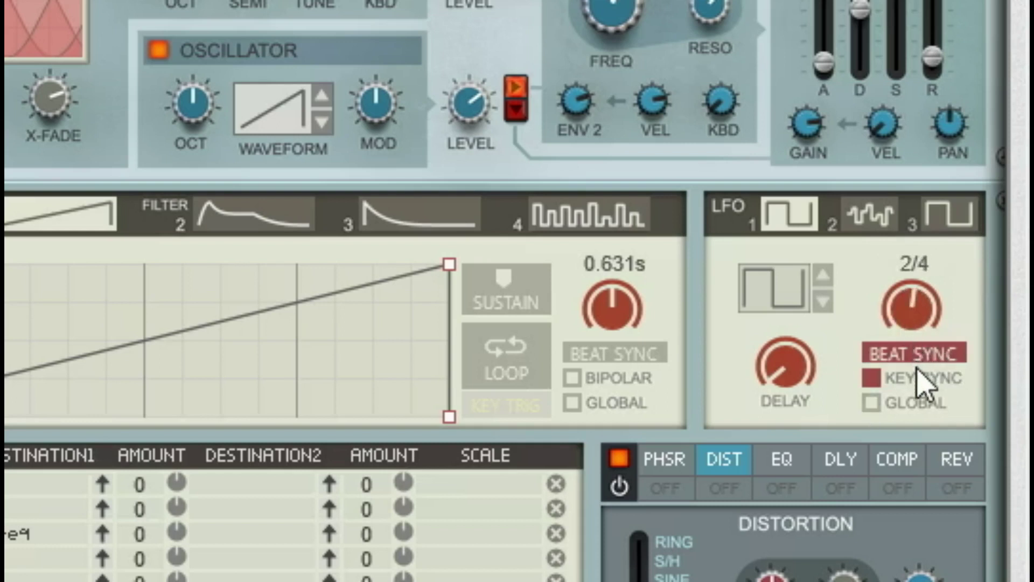
{"action": "left_click_drag", "start_coordinate": [896, 264], "coordinate": [862, 325]}
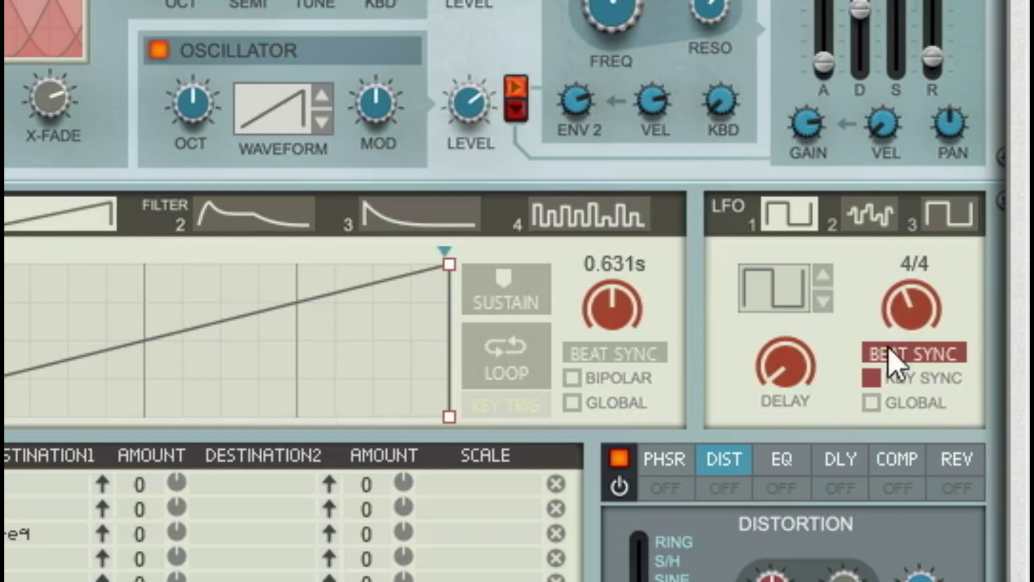
- Set LFO 1's synced rate to 1/8 and compare Key Sync on and off, leaving it off
{"action": "left_click", "coordinate": [875, 379]}
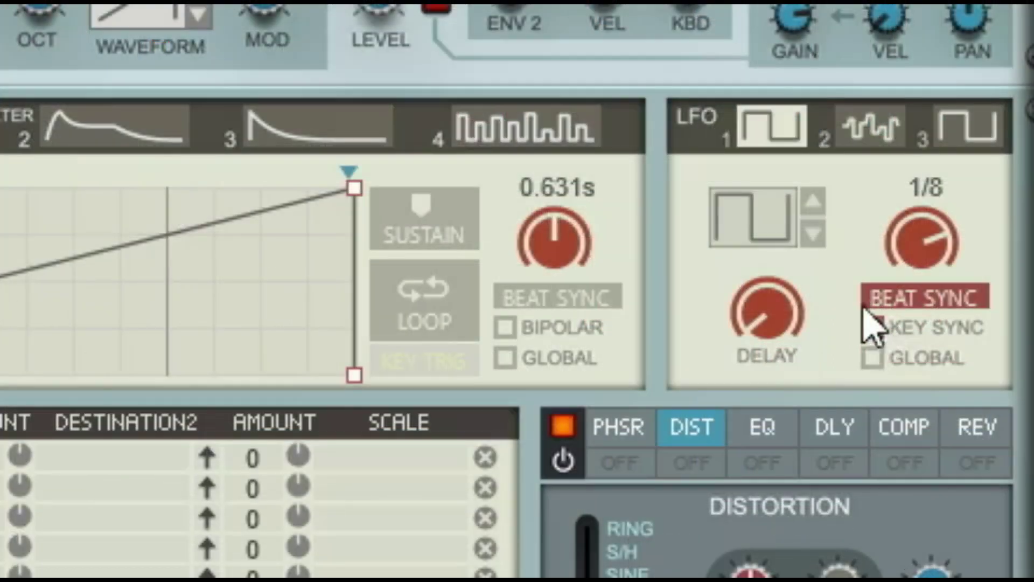
{"action": "left_click", "coordinate": [872, 324]}
{"action": "left_click", "coordinate": [871, 327]}
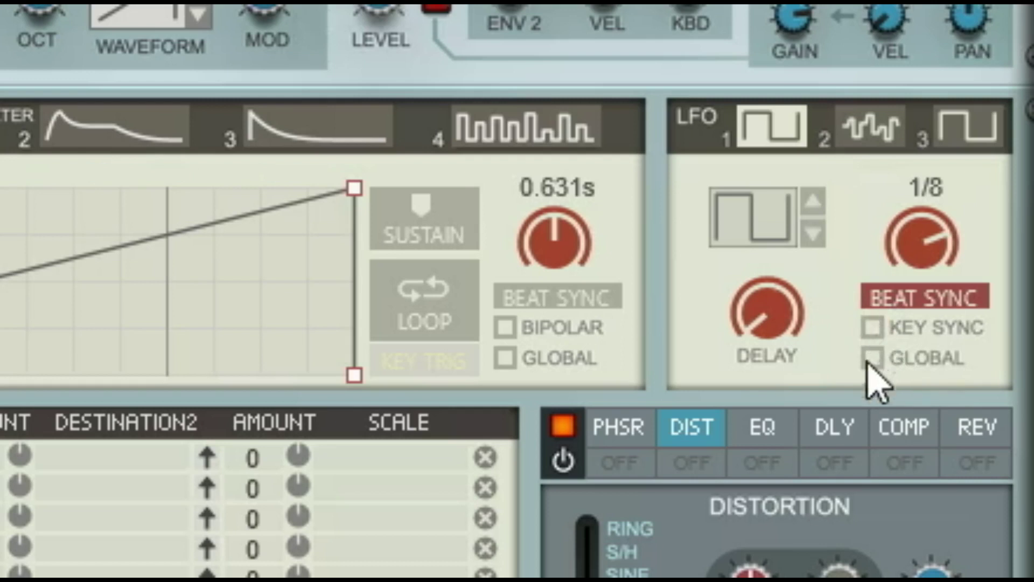
- Enable Global for LFO 1 with Key Sync off, and compare Global off and on, leaving it on
{"action": "left_click", "coordinate": [875, 329]}
{"action": "left_click", "coordinate": [873, 357]}
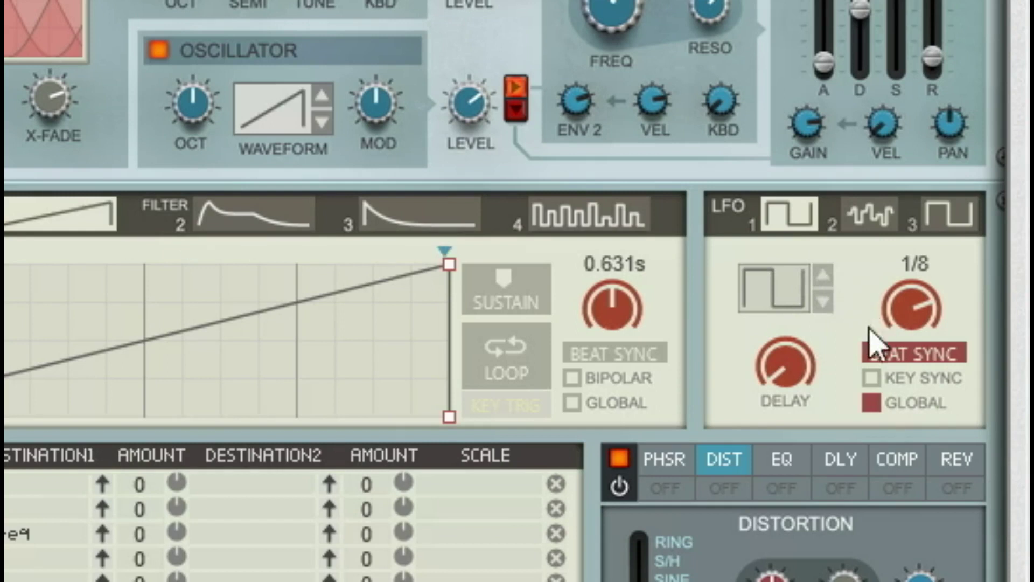
{"action": "left_click", "coordinate": [871, 403]}
{"action": "left_click", "coordinate": [871, 404]}
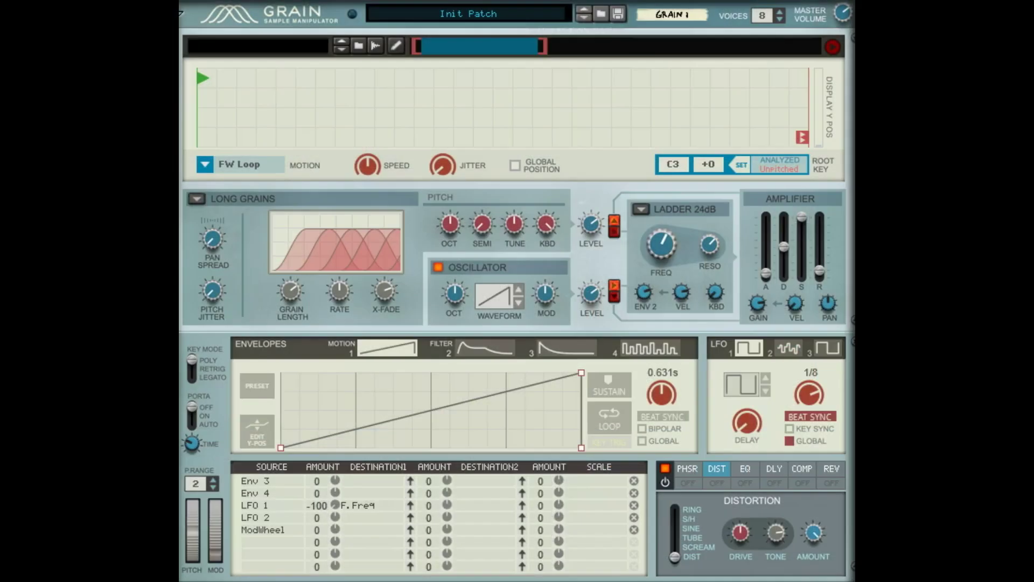
- Look through the settings of LFO 2 and LFO 3 and return to LFO 1
{"action": "left_click", "coordinate": [791, 344]}
{"action": "left_click", "coordinate": [819, 345]}
{"action": "left_click", "coordinate": [748, 348]}
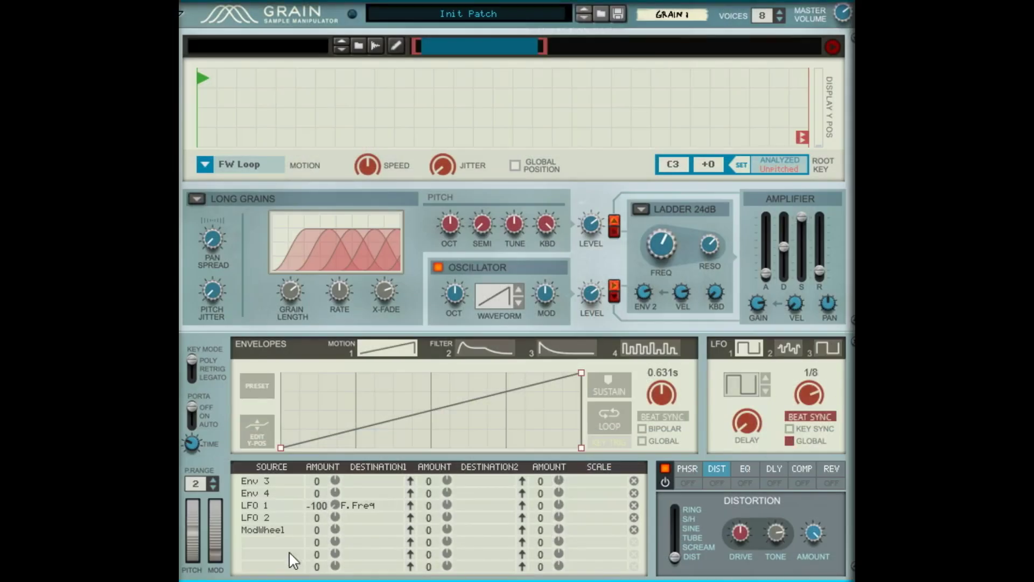
- Examine the source choices available in the modulation matrix, leaving the existing assignments as they are
{"action": "left_click", "coordinate": [295, 512]}
{"action": "left_click", "coordinate": [234, 498]}
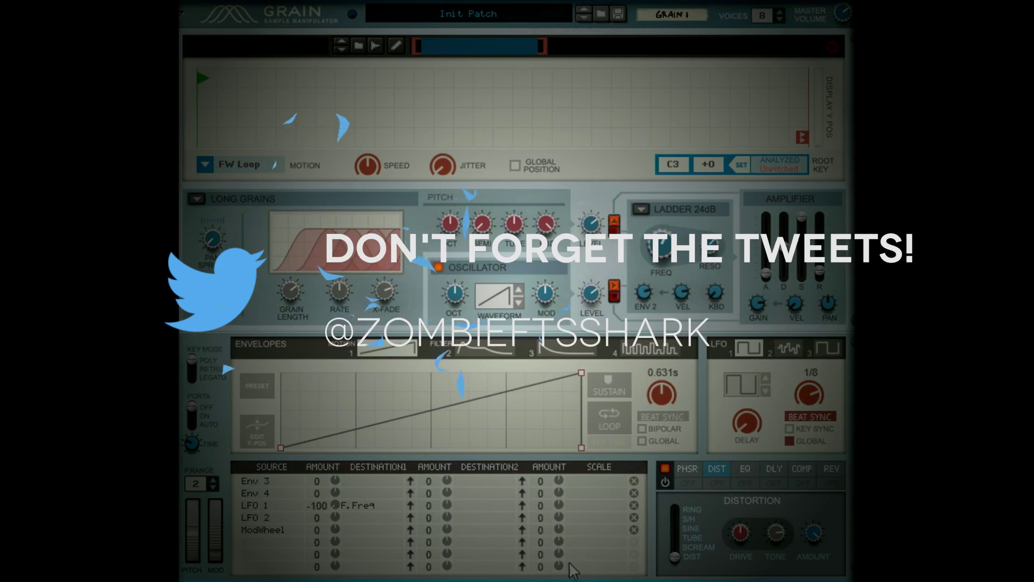
{"action": "left_click", "coordinate": [305, 530]}
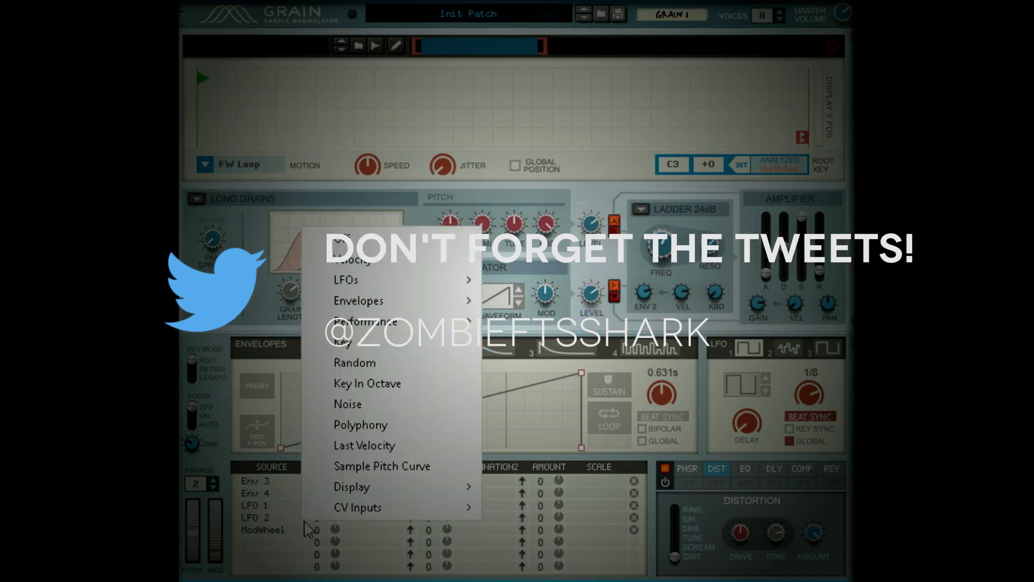
{"action": "left_click", "coordinate": [560, 466]}
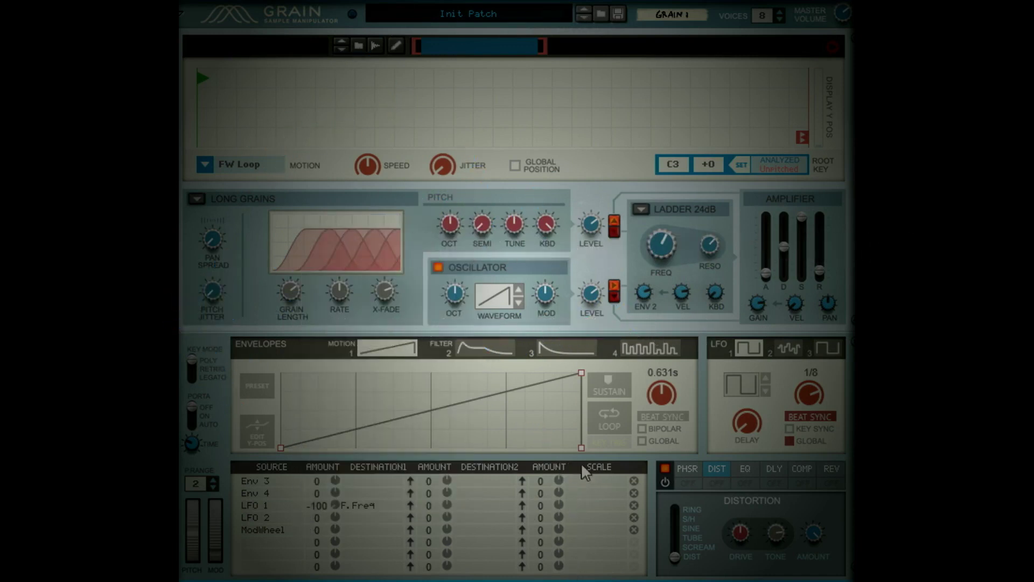